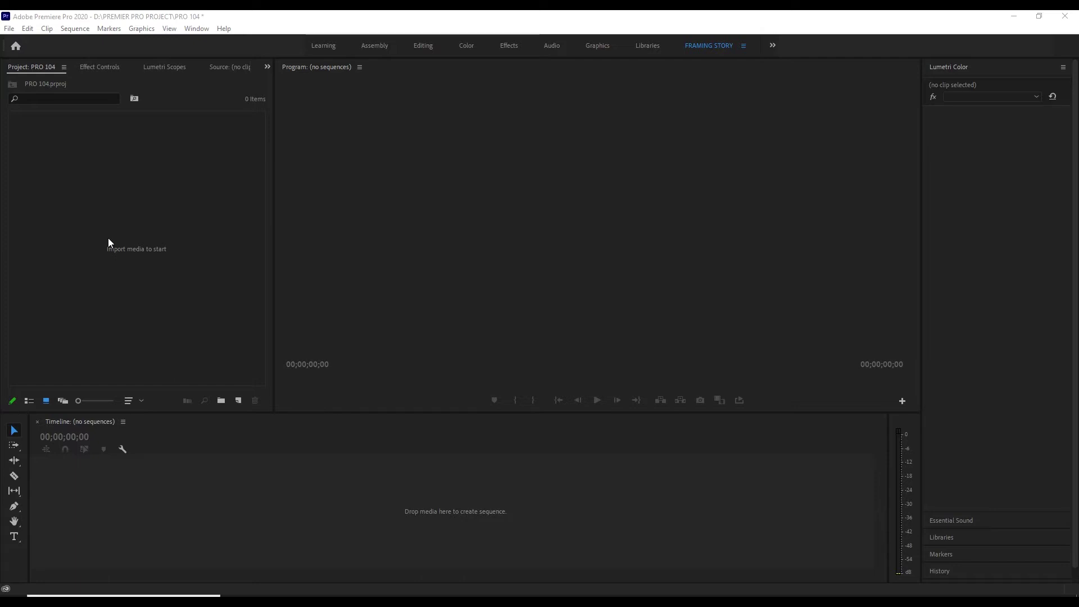
# Import clip C0990.MP4 from the VIDEO folder into the PRO 104 project.
pyautogui.doubleClick(136, 251)
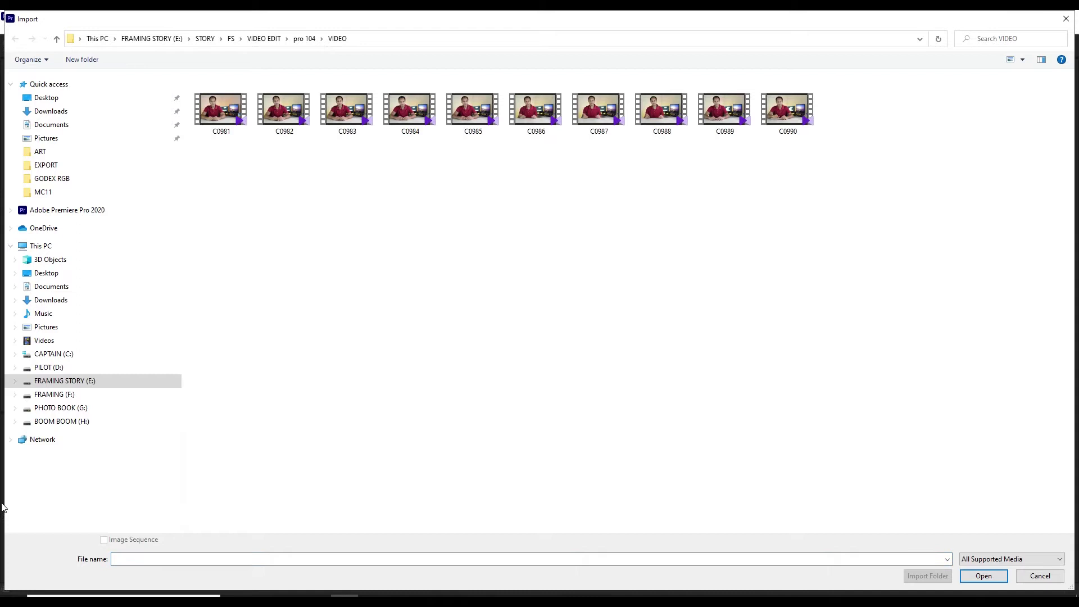
pyautogui.click(1040, 577)
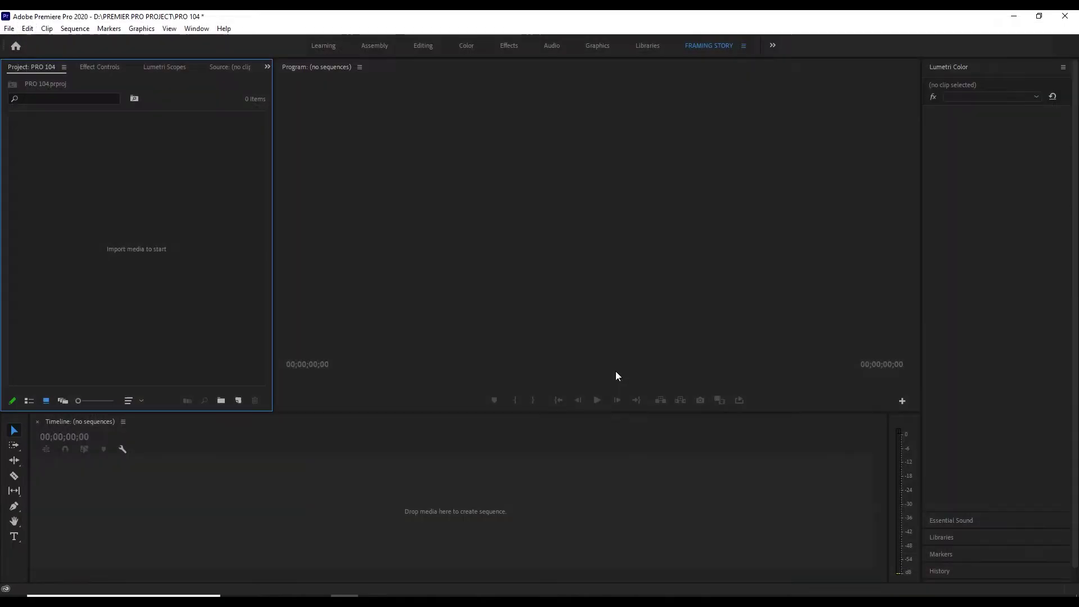
pyautogui.doubleClick(137, 251)
pyautogui.doubleClick(786, 110)
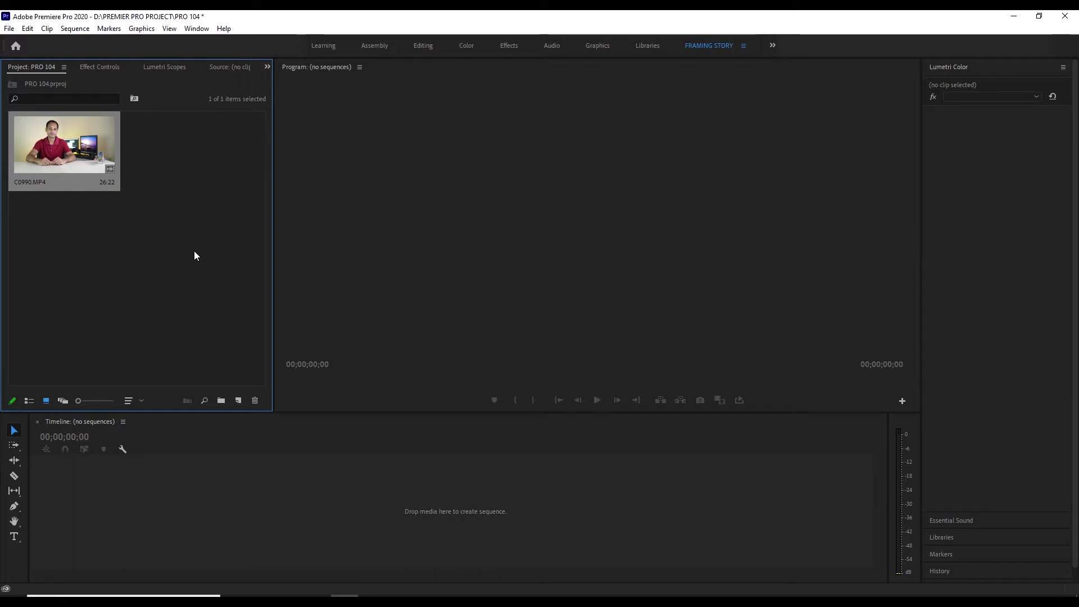
# Drag all four pro 104 folders into the Project panel and dismiss the File Import Failure.
pyautogui.hotkey('alt', 'Tab')
pyautogui.moveTo(646, 14); pyautogui.dragTo(768, 97)
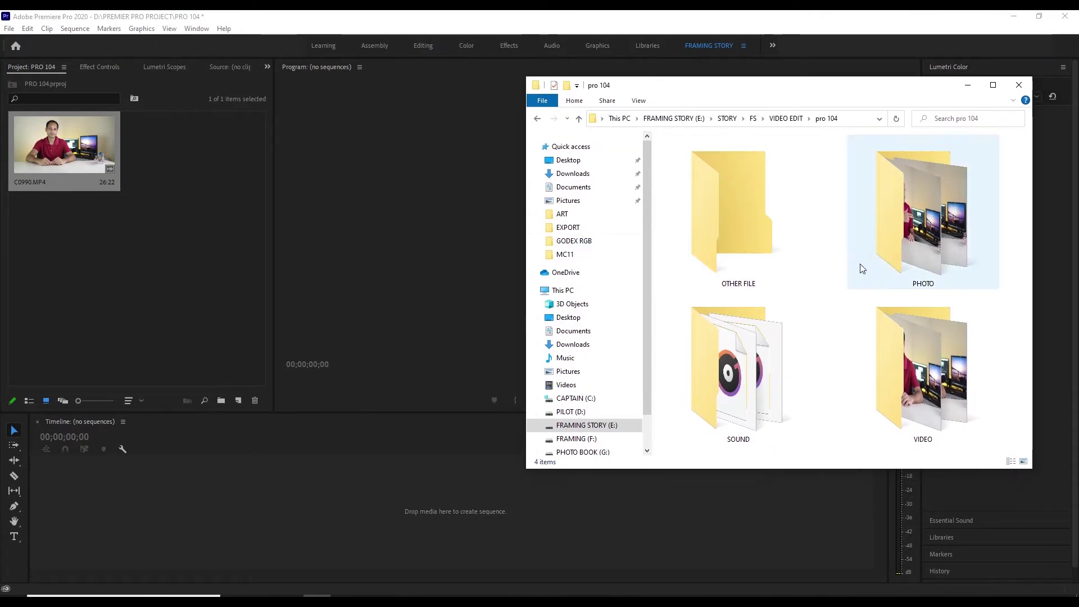
pyautogui.moveTo(1009, 193); pyautogui.dragTo(705, 377)
pyautogui.moveTo(726, 210); pyautogui.dragTo(170, 244)
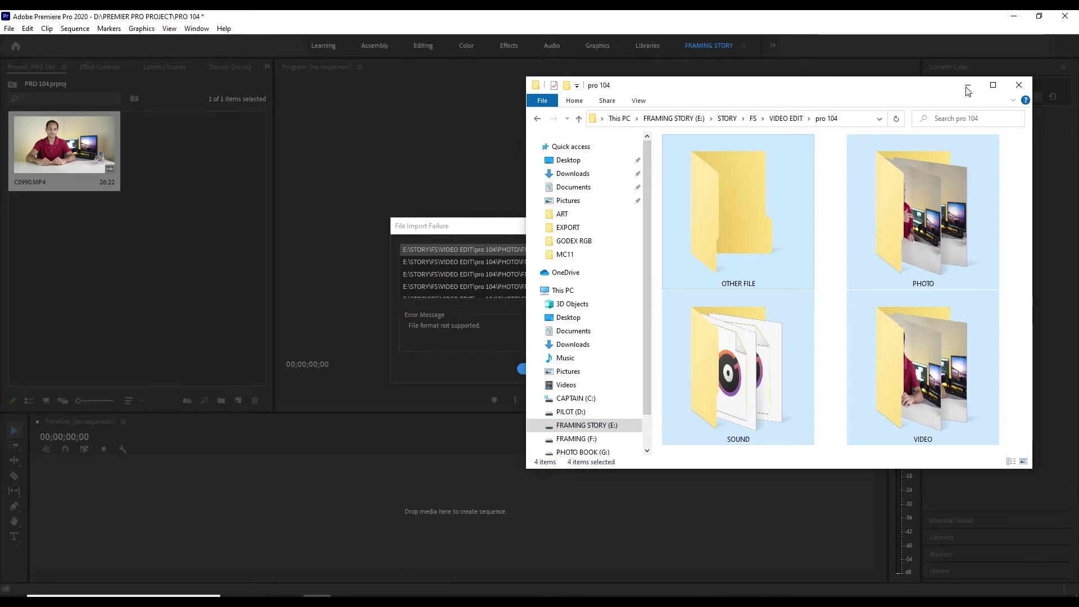
pyautogui.click(476, 229)
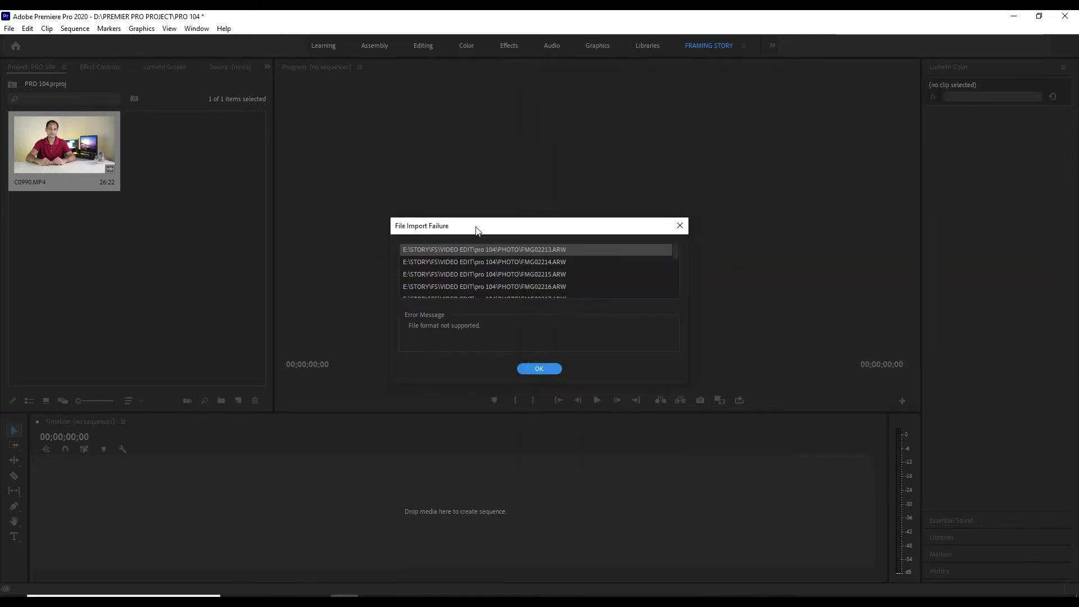
pyautogui.click(538, 369)
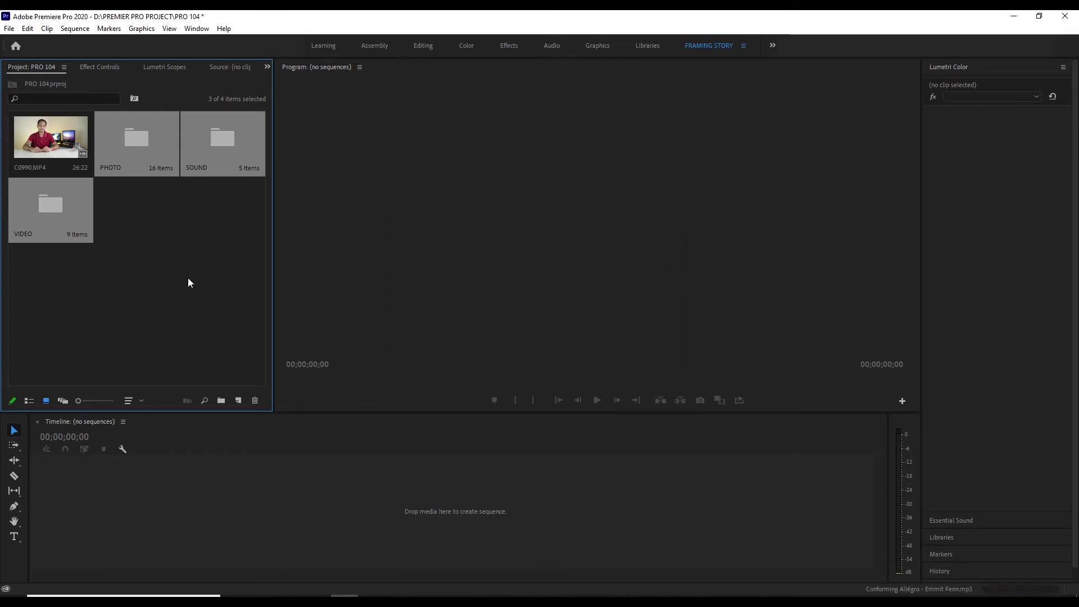
# Clear both selections, then go up to VIDEO EDIT and open the pro 102 folder.
pyautogui.click(167, 270)
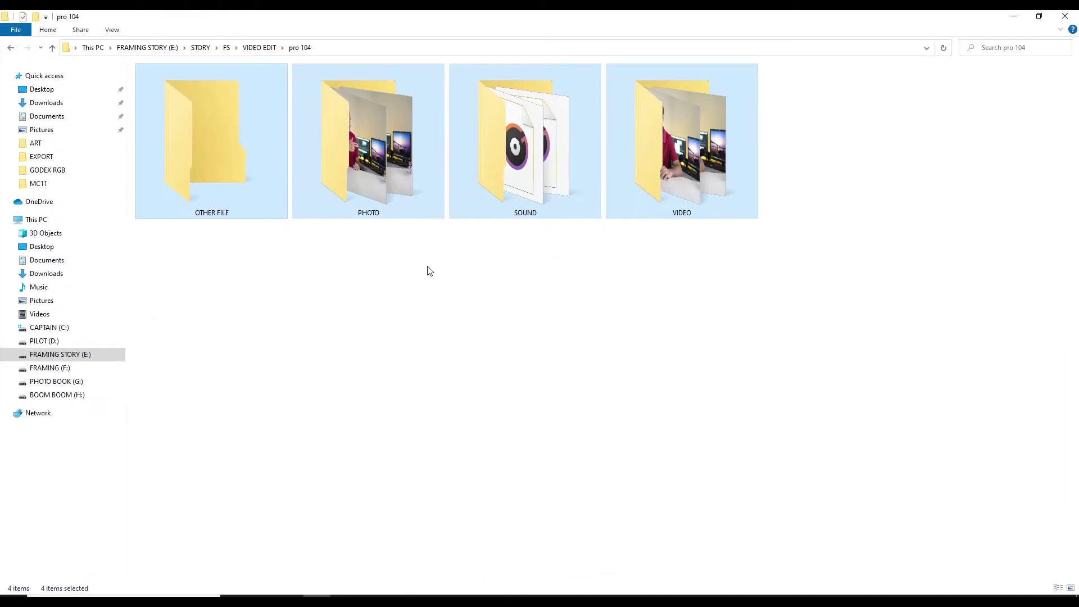
pyautogui.click(368, 291)
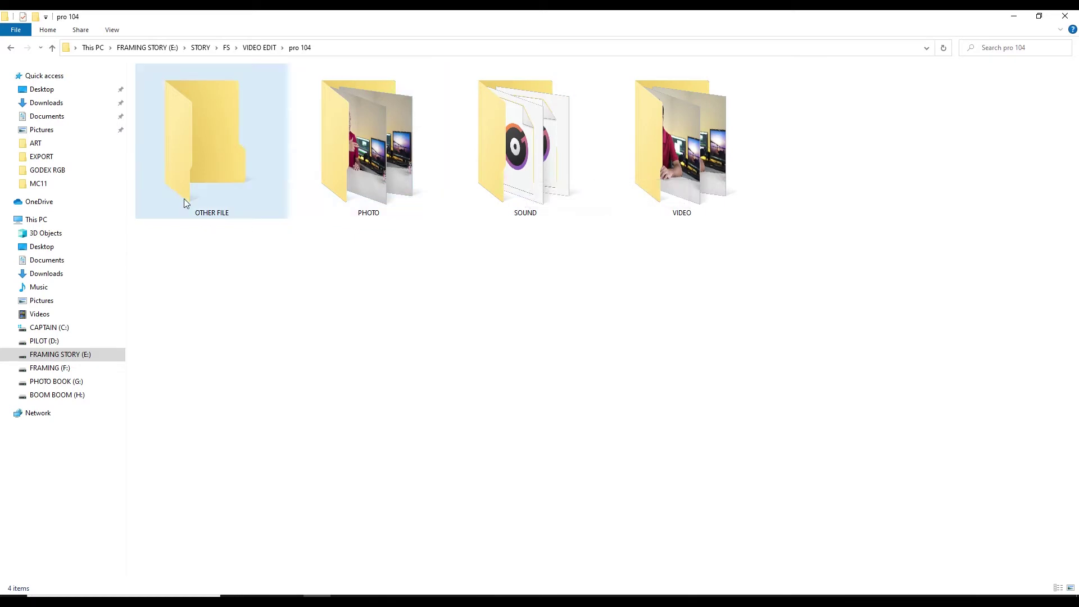
pyautogui.click(268, 48)
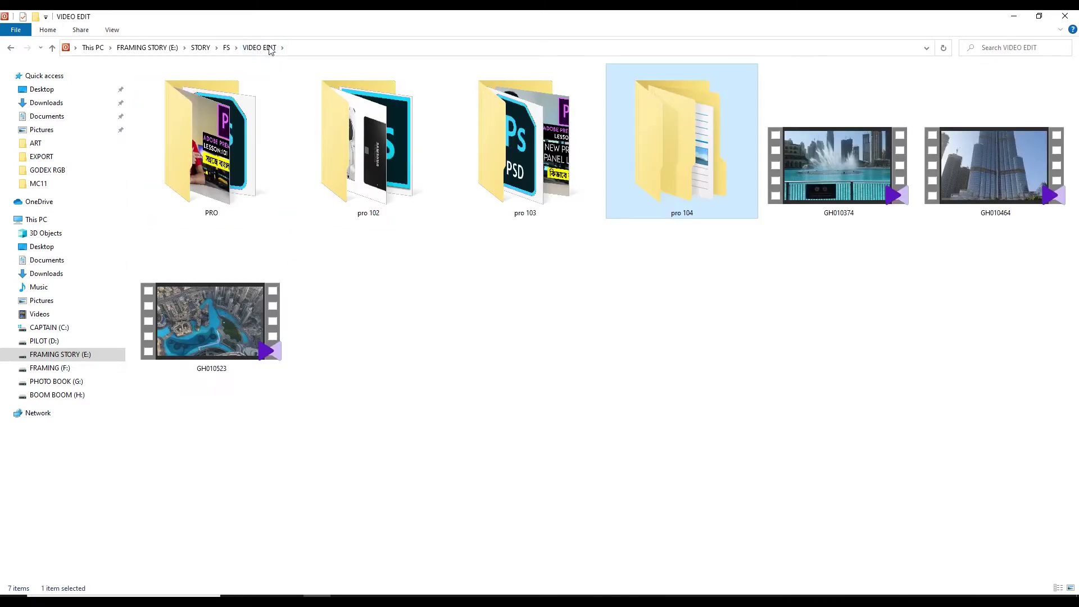
pyautogui.doubleClick(365, 152)
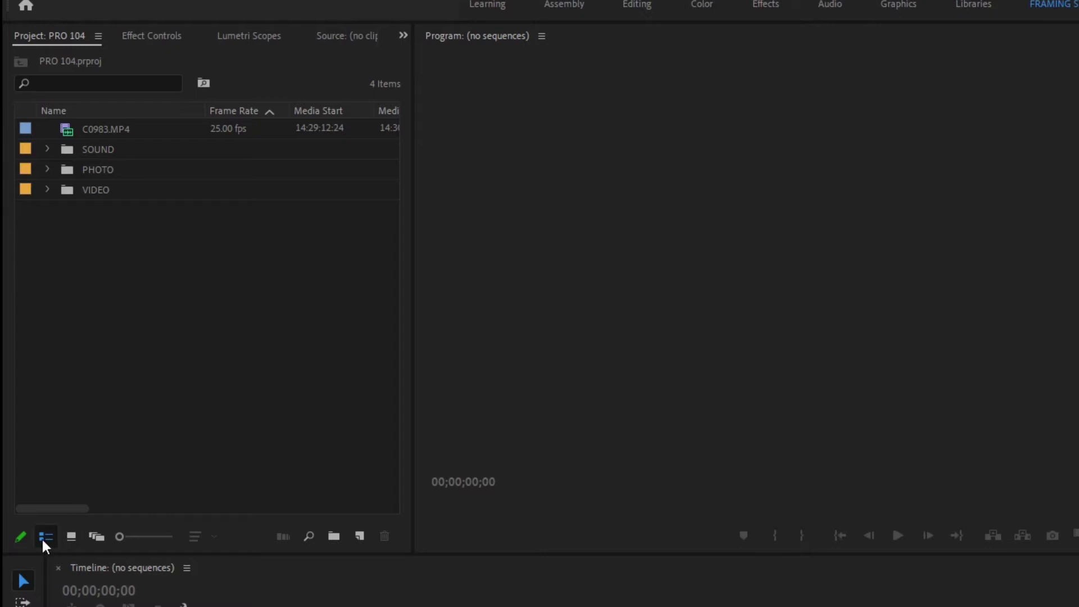
# Try Icon and Freeform views with slightly larger thumbnails, then return to the icon grid.
pyautogui.click(71, 537)
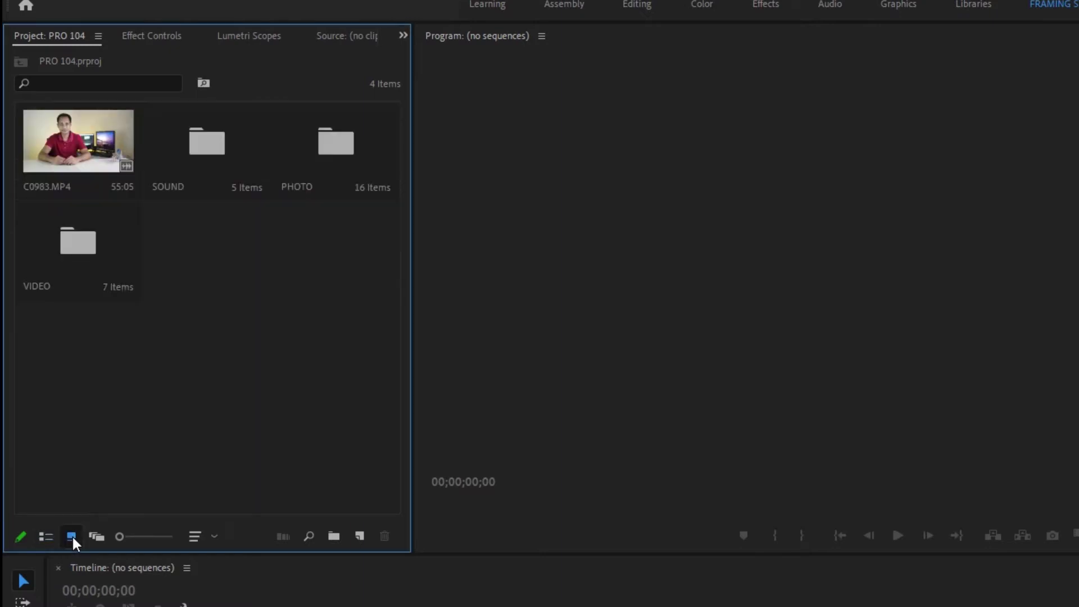
pyautogui.click(97, 531)
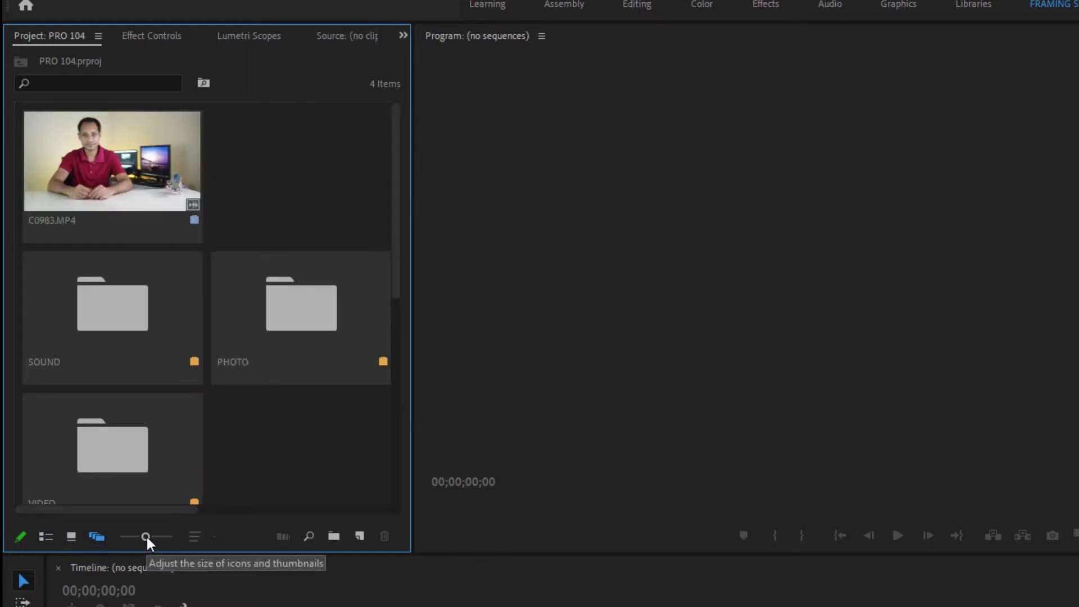
pyautogui.moveTo(149, 536)
pyautogui.mouseDown()
pyautogui.moveTo(135, 535)
pyautogui.moveTo(167, 538)
pyautogui.mouseUp()
pyautogui.click(167, 194)
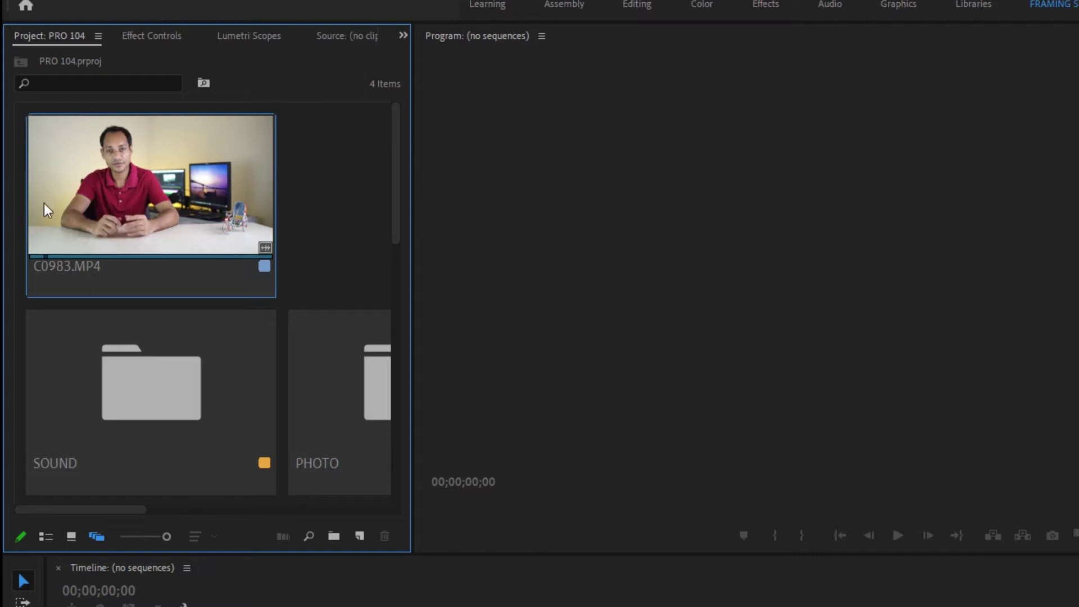
pyautogui.hotkey('ctrl', 'pagedown')
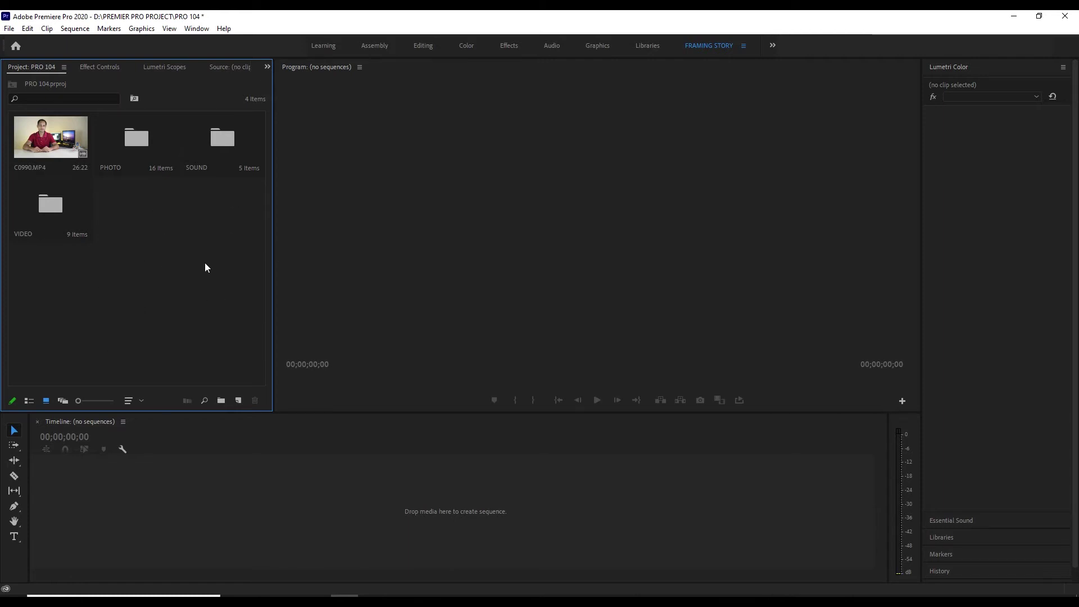
# Toggle between Icon and List view, then drag C0983.MP4 onto the Timeline.
pyautogui.click(72, 161)
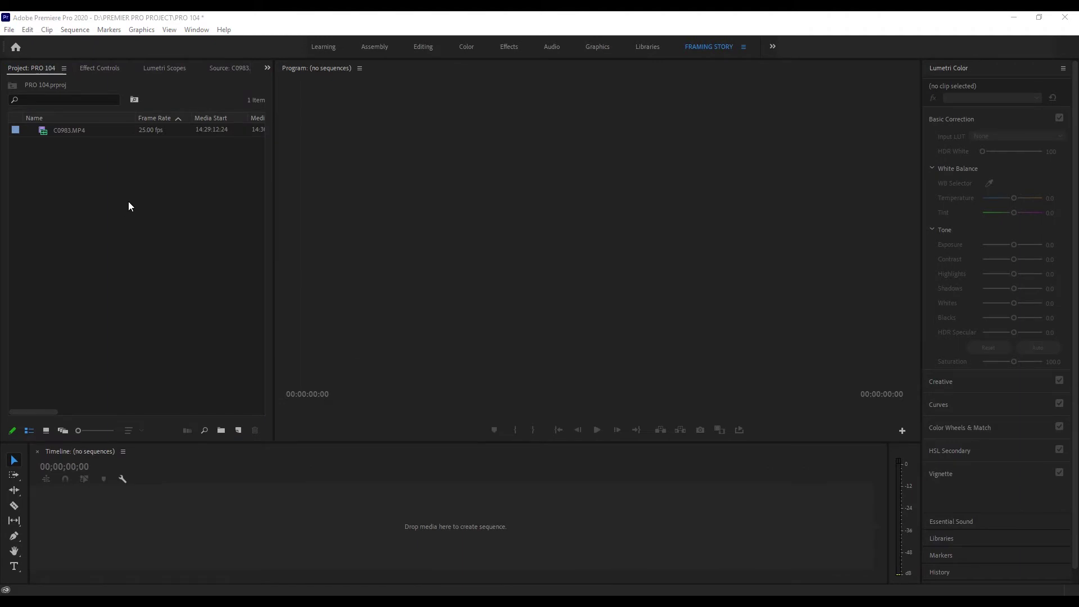
pyautogui.click(47, 430)
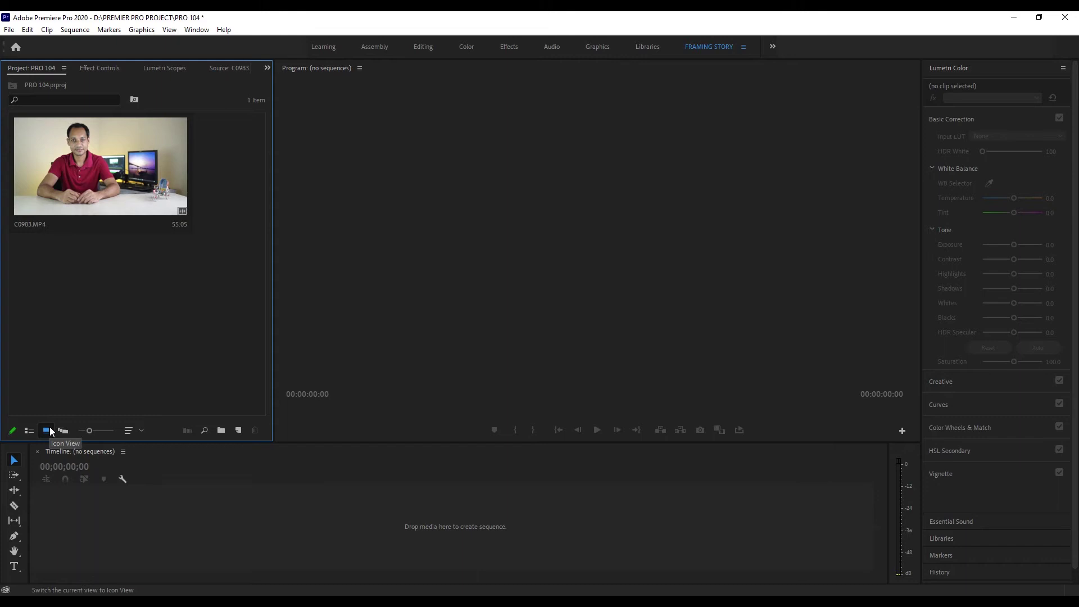
pyautogui.click(28, 430)
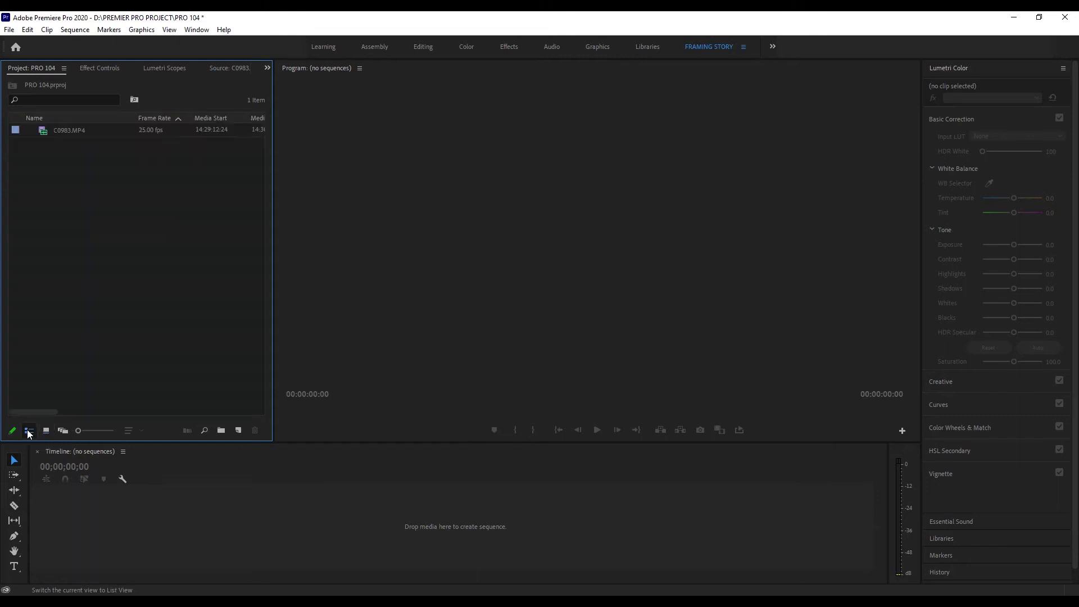
pyautogui.click(82, 130)
pyautogui.moveTo(82, 130); pyautogui.dragTo(117, 528)
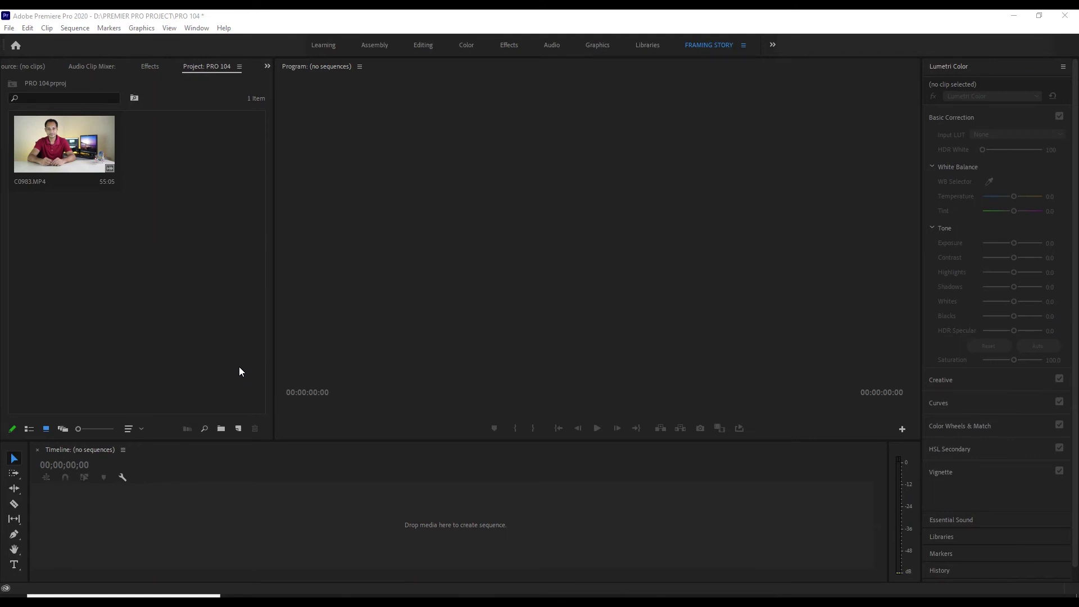
# Create a new sequence from the Digital SLR > 1080p > DSLR 1080p25 preset.
pyautogui.click(238, 429)
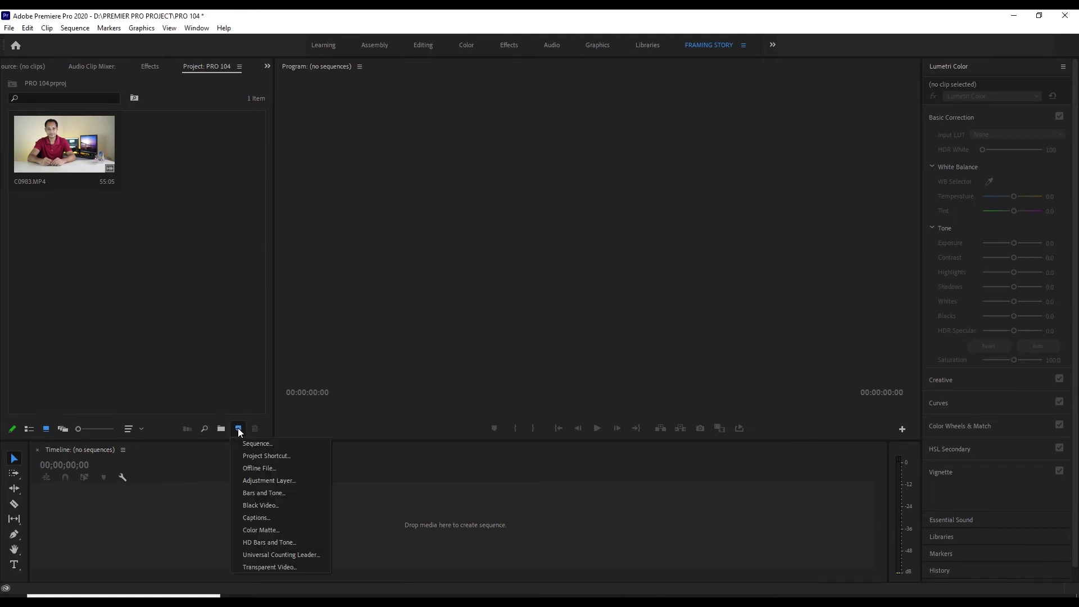
pyautogui.click(265, 446)
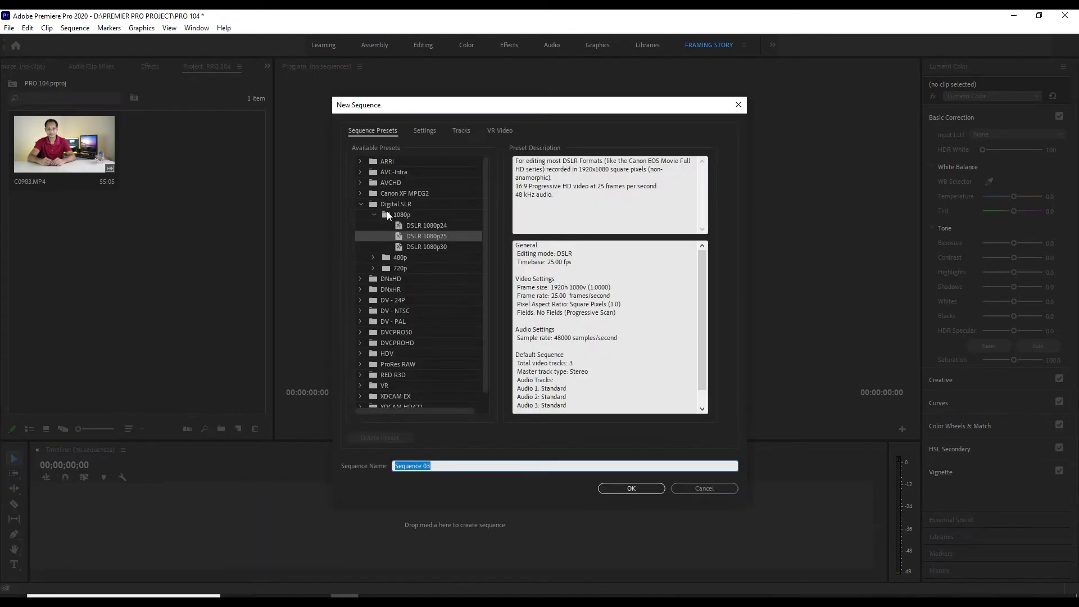
pyautogui.scroll(-1, 420, 219)
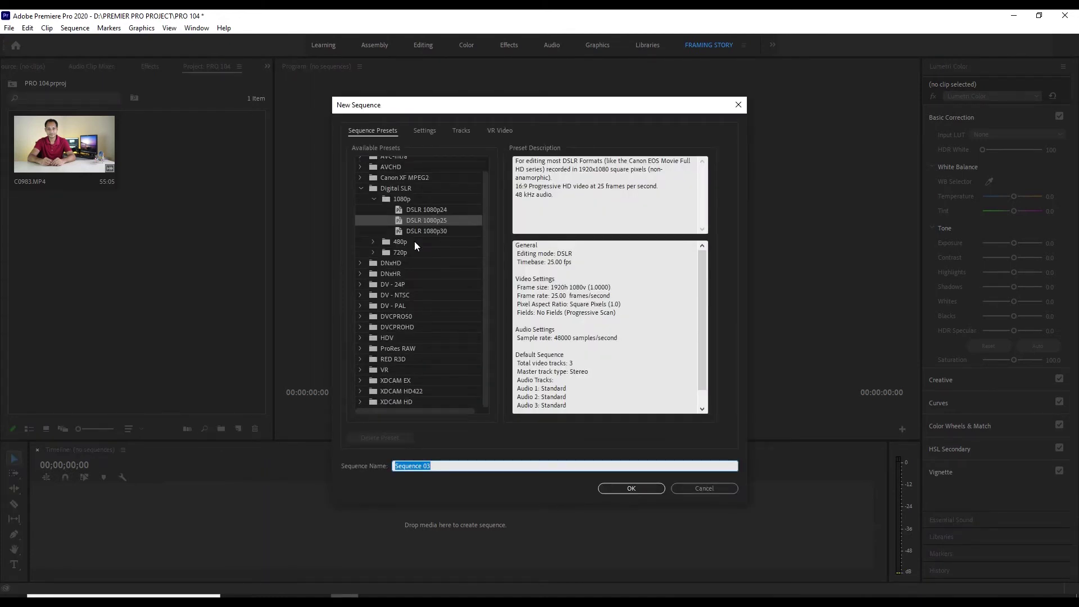
pyautogui.scroll(1, 416, 279)
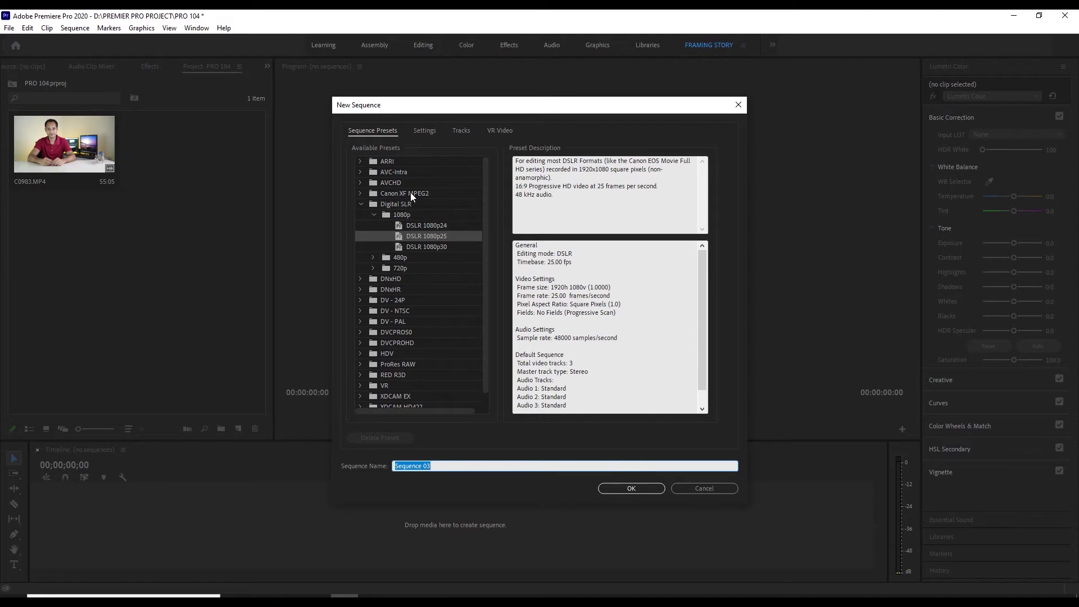
pyautogui.click(359, 203)
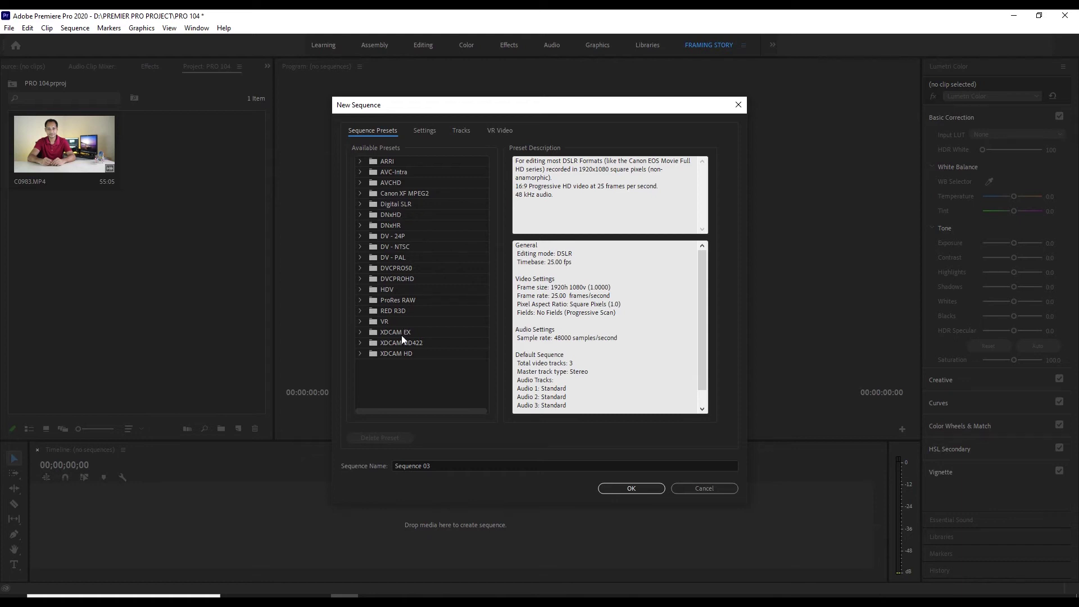
pyautogui.click(360, 310)
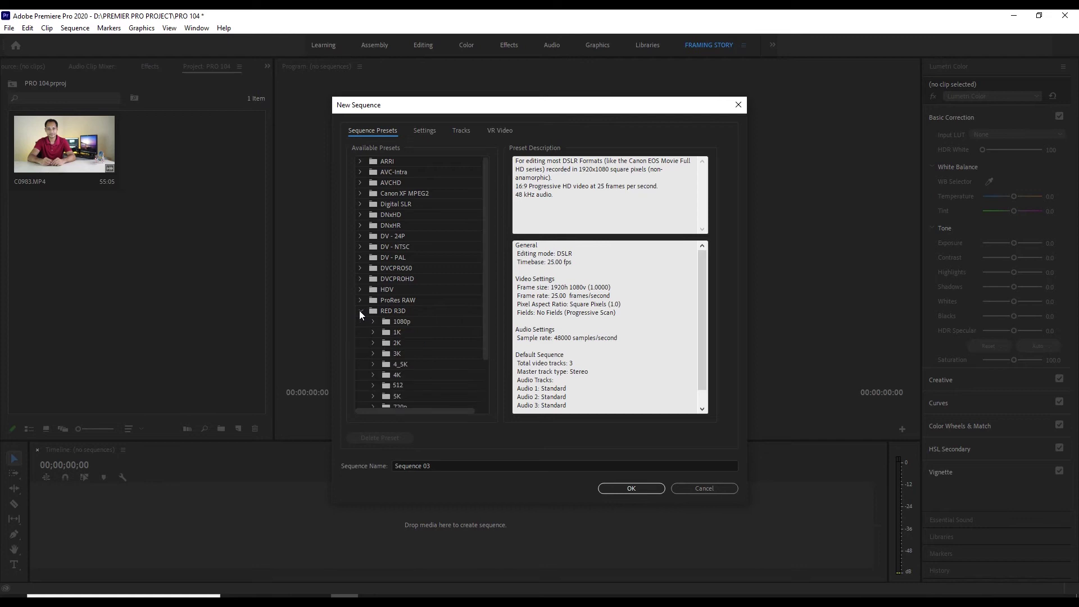
pyautogui.click(359, 310)
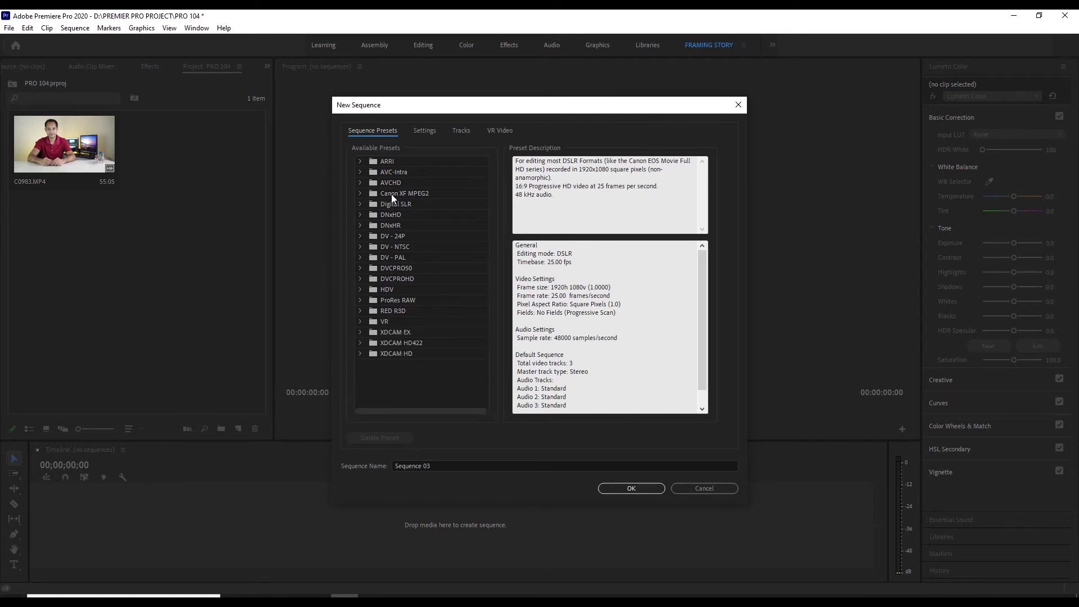
pyautogui.click(360, 204)
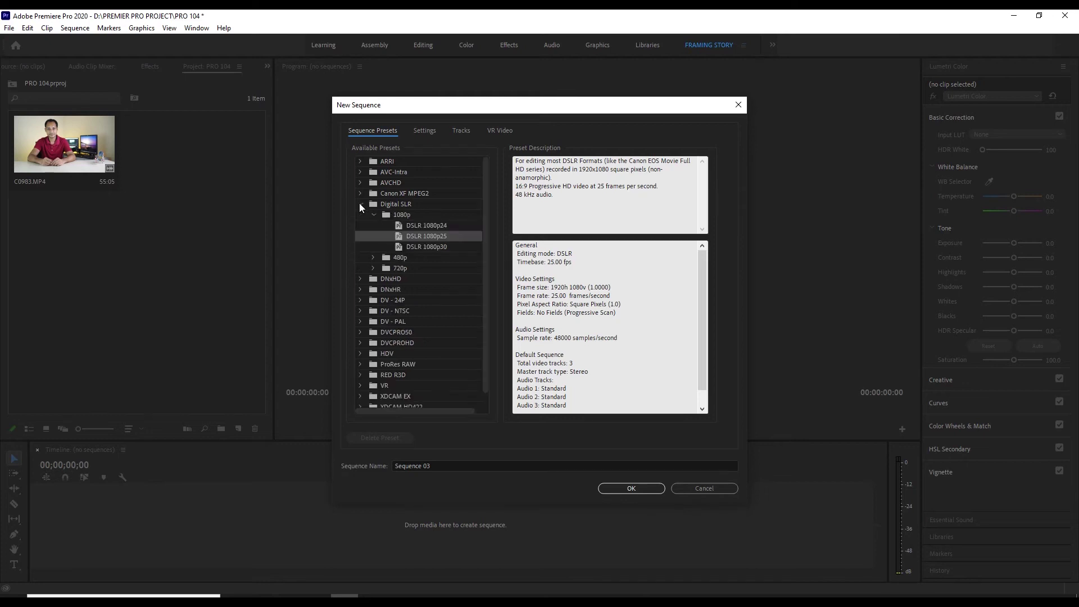
pyautogui.click(396, 215)
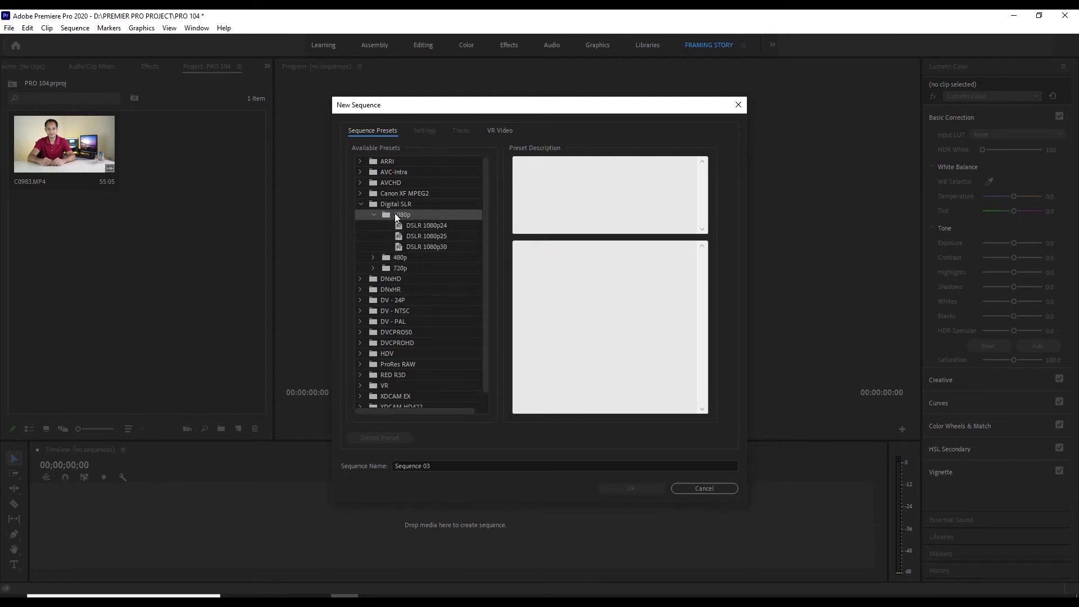
pyautogui.click(429, 235)
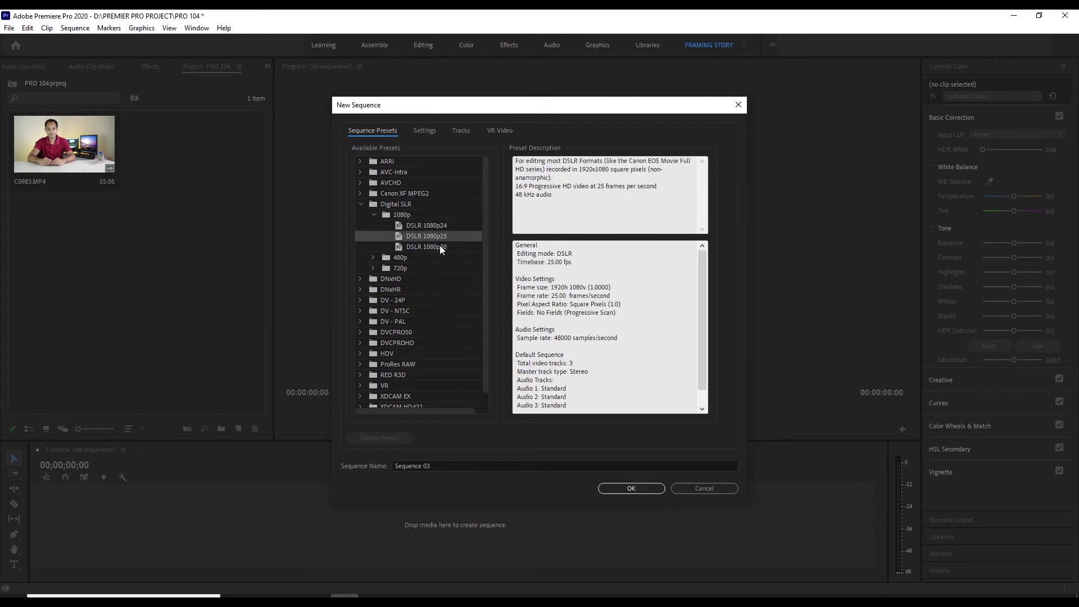
pyautogui.click(630, 487)
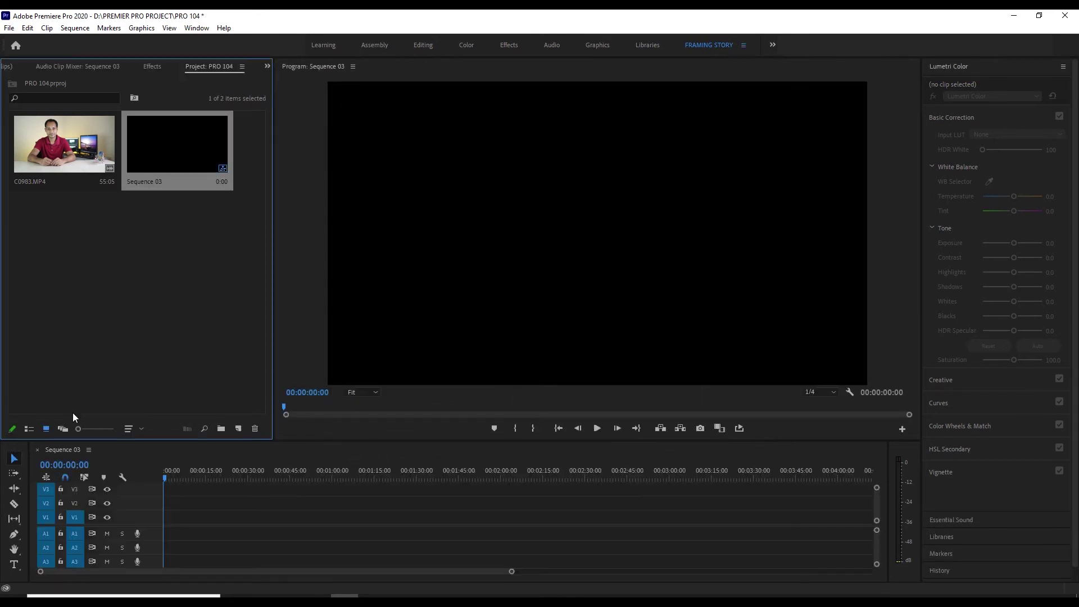
# Place C0983.MP4 at the start of Sequence 03 from the Project panel's icon view.
pyautogui.click(29, 429)
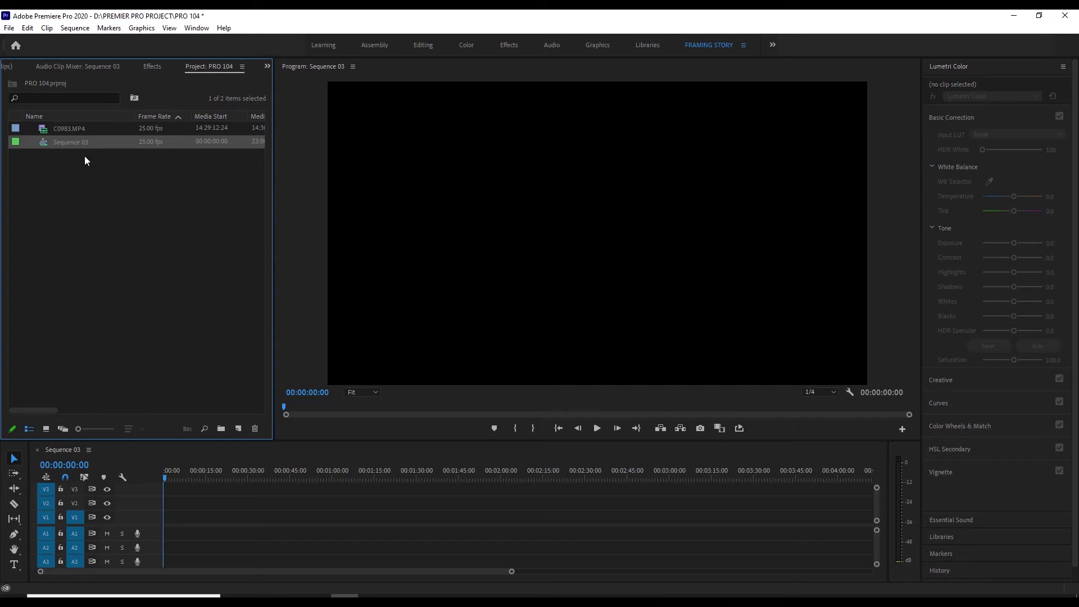
pyautogui.click(140, 325)
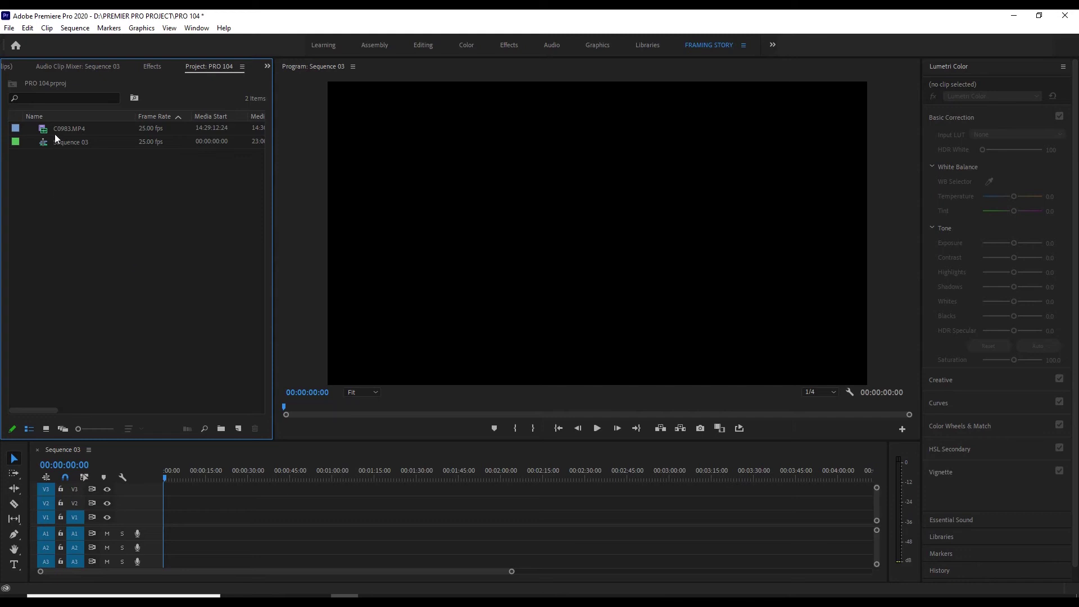
pyautogui.click(46, 430)
pyautogui.moveTo(89, 177); pyautogui.dragTo(171, 506)
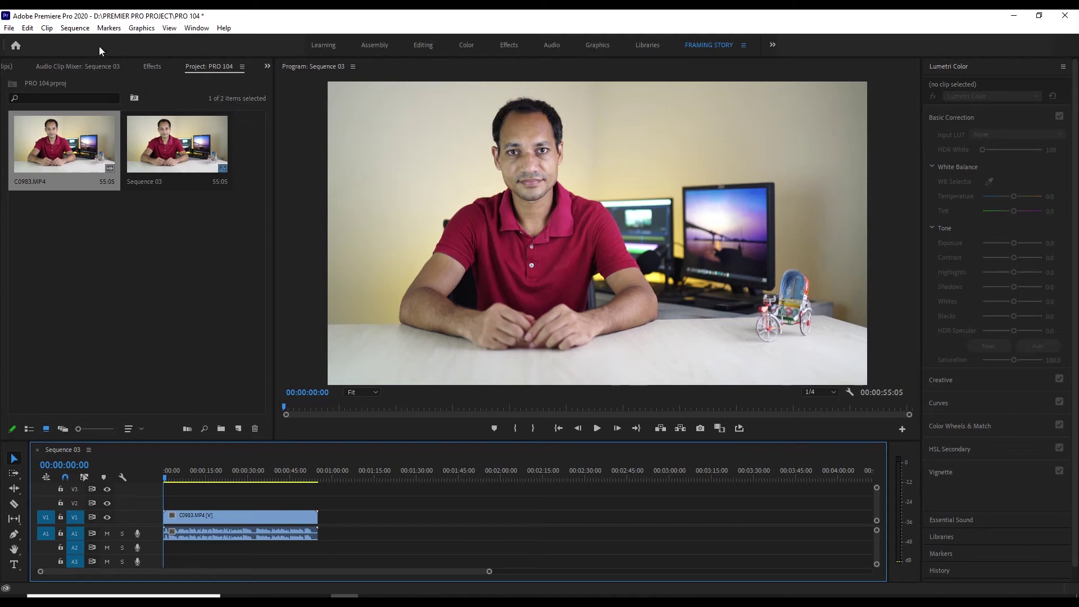
pyautogui.click(71, 30)
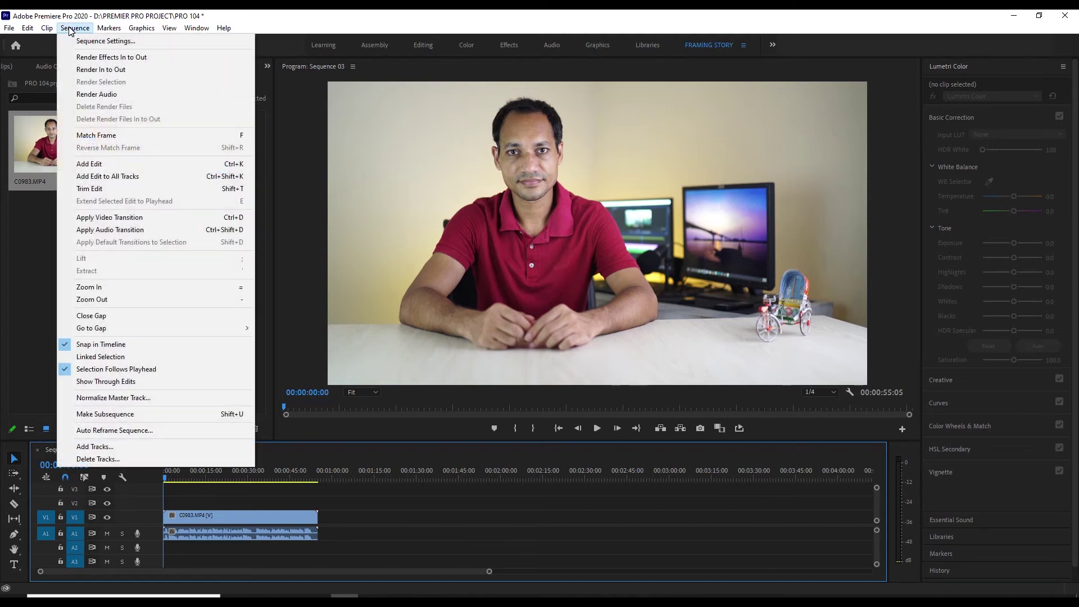
pyautogui.click(134, 41)
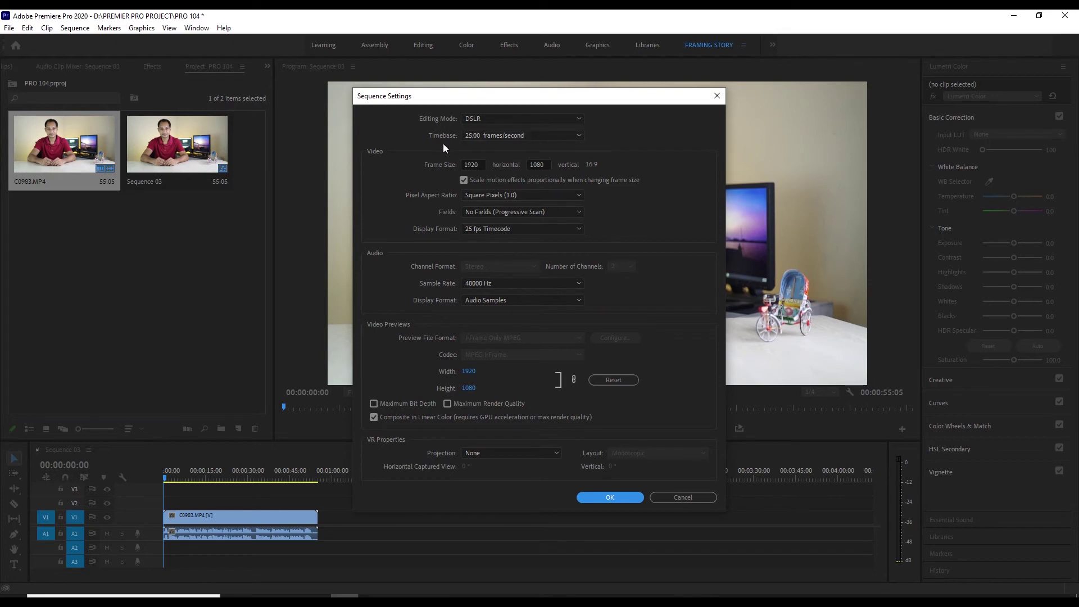
pyautogui.click(469, 169)
pyautogui.click(611, 497)
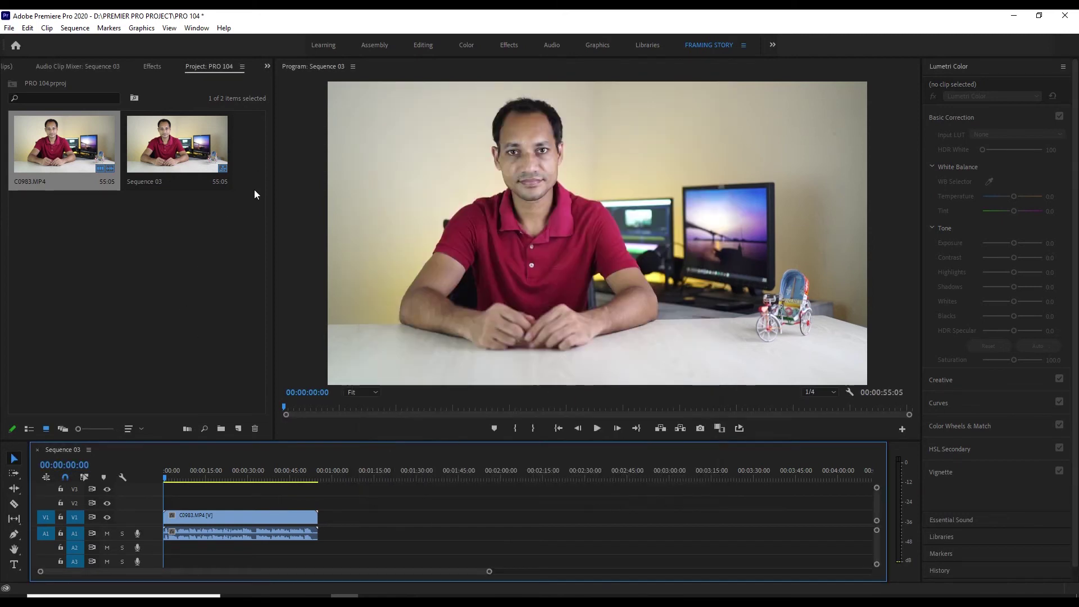
# Change Sequence 03's timebase to 30.00 frames/second in Sequence Settings.
pyautogui.click(28, 429)
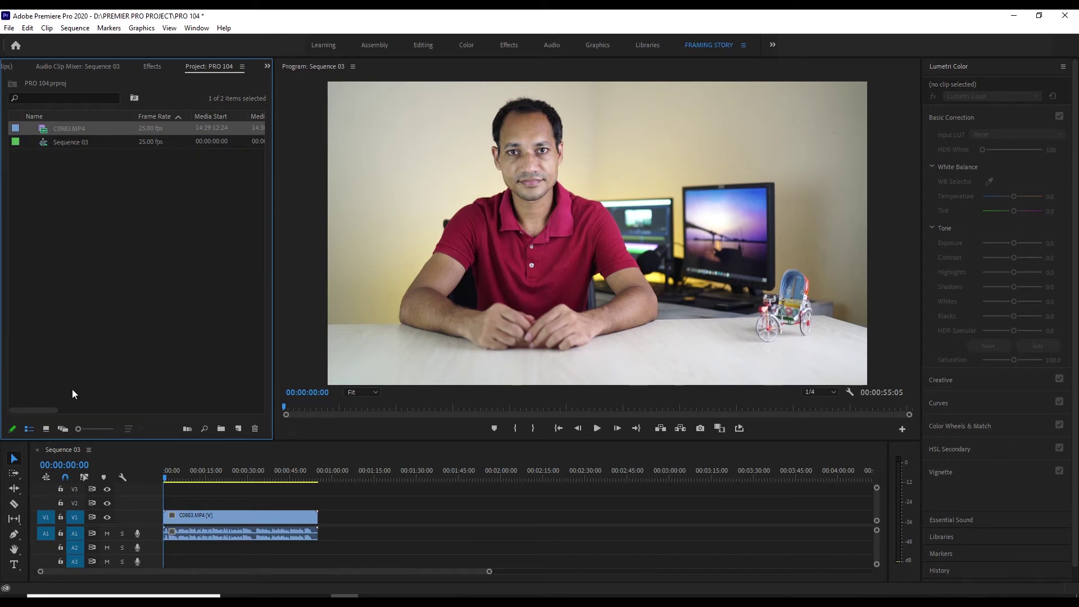
pyautogui.click(74, 28)
pyautogui.click(240, 499)
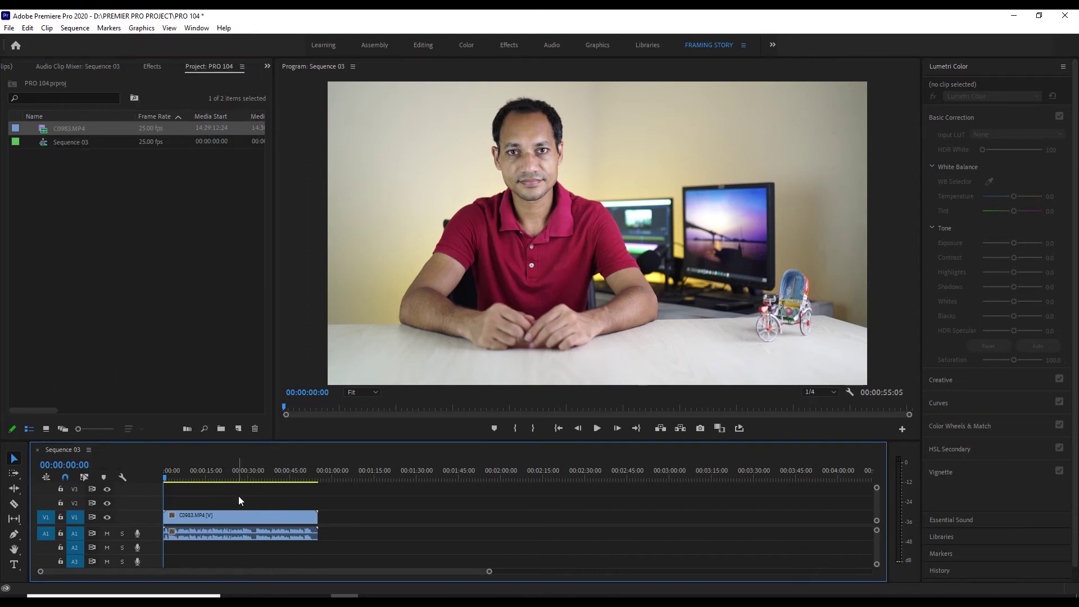
pyautogui.click(74, 28)
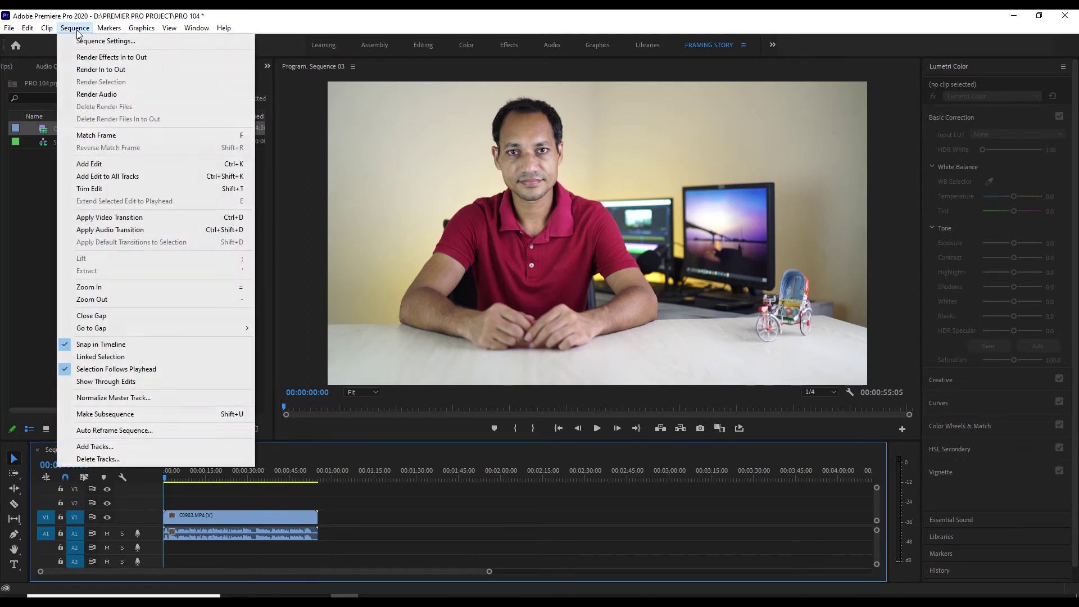
pyautogui.click(107, 40)
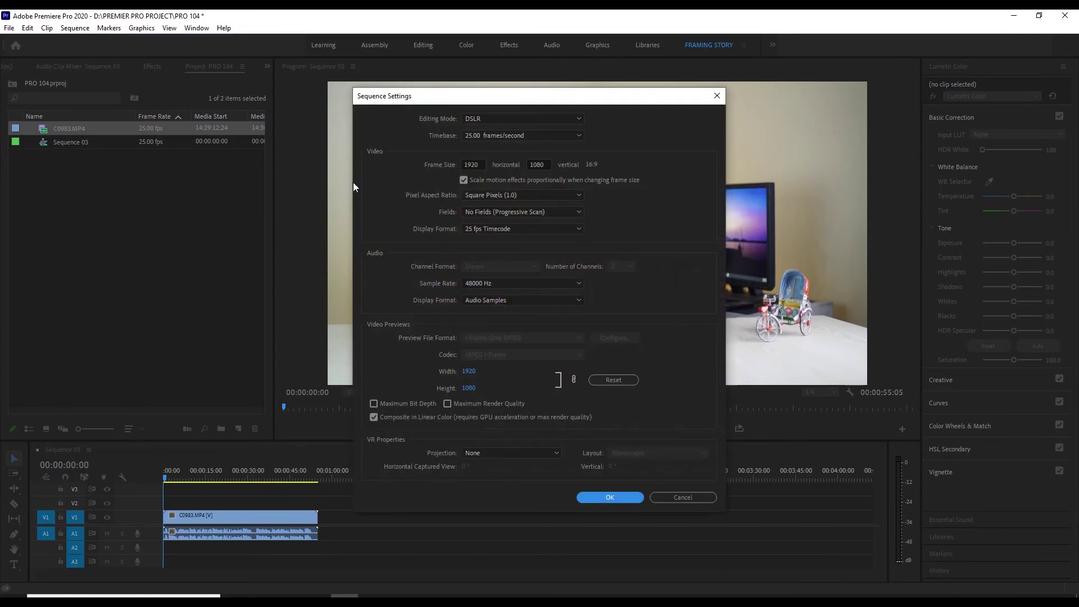
pyautogui.click(471, 135)
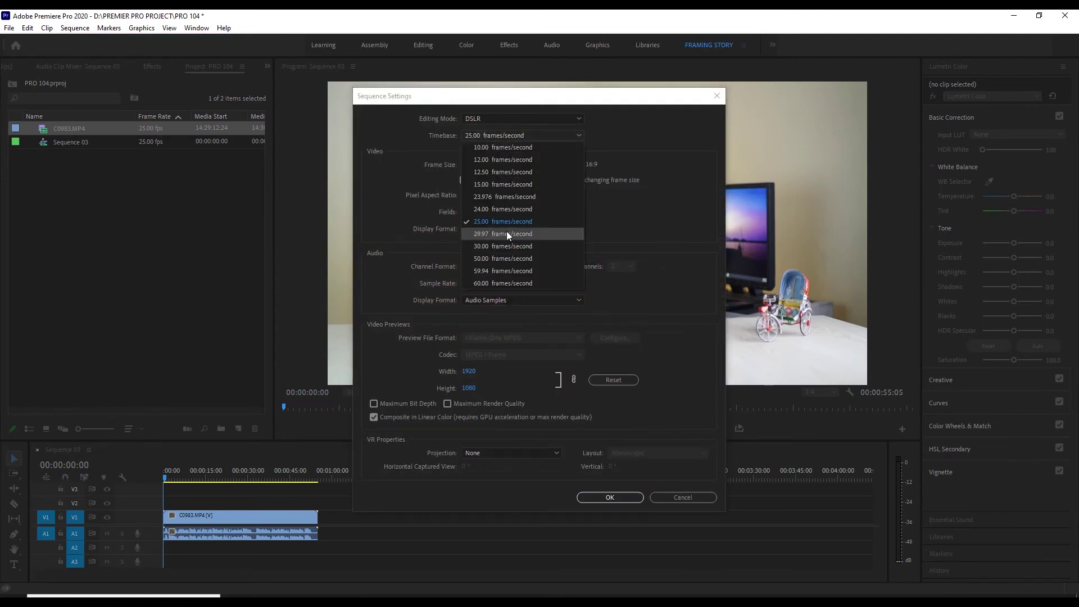
pyautogui.click(499, 246)
pyautogui.click(614, 498)
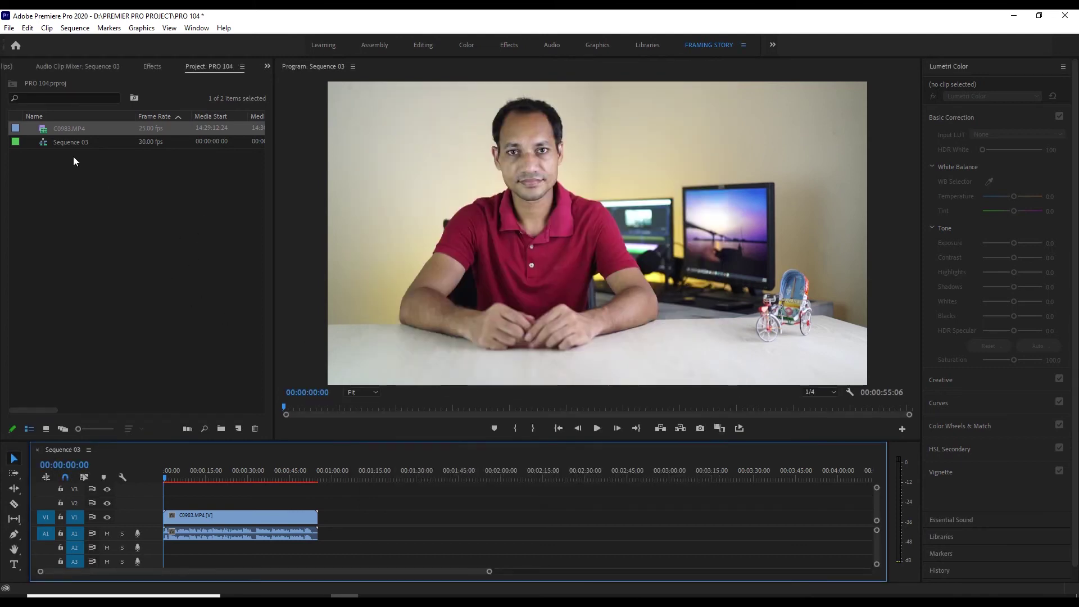
pyautogui.click(156, 181)
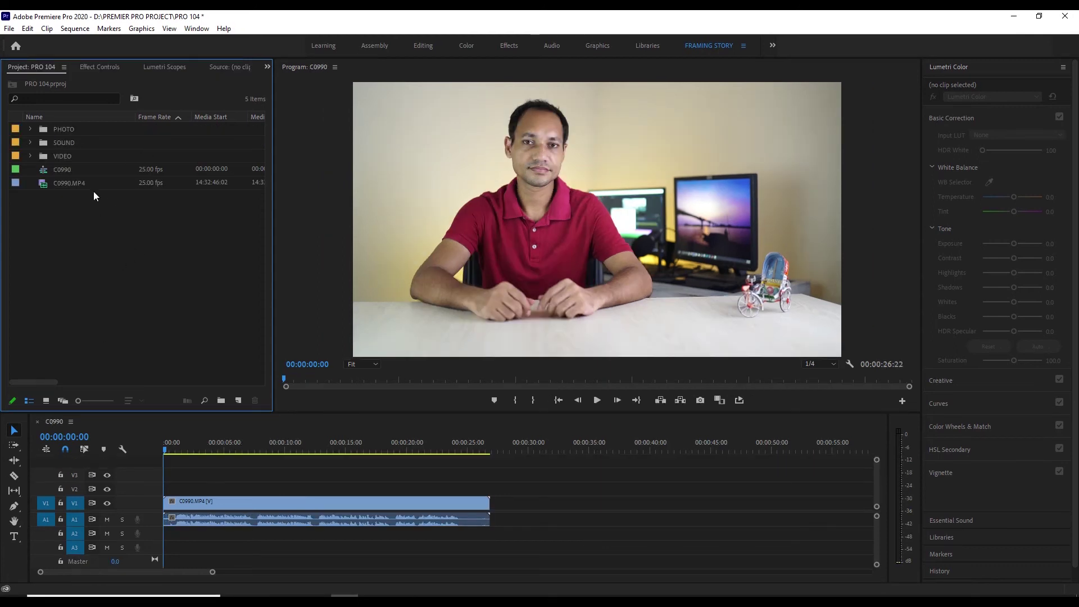
# Interpret C0990.MP4 footage with an assumed frame rate of 30 fps.
pyautogui.click(125, 184)
pyautogui.rightClick(125, 183)
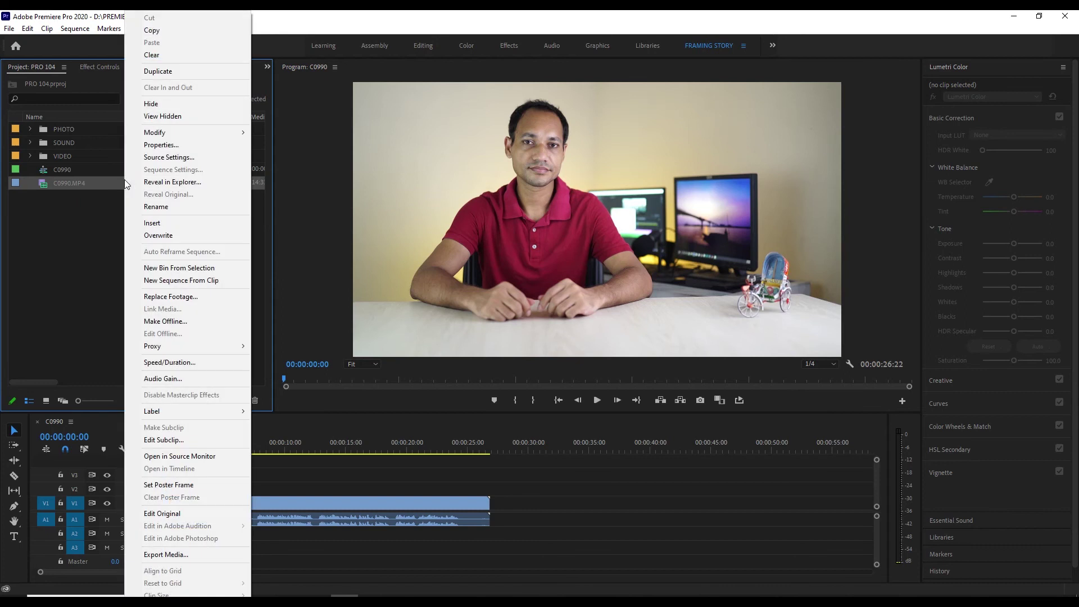
pyautogui.moveTo(217, 135)
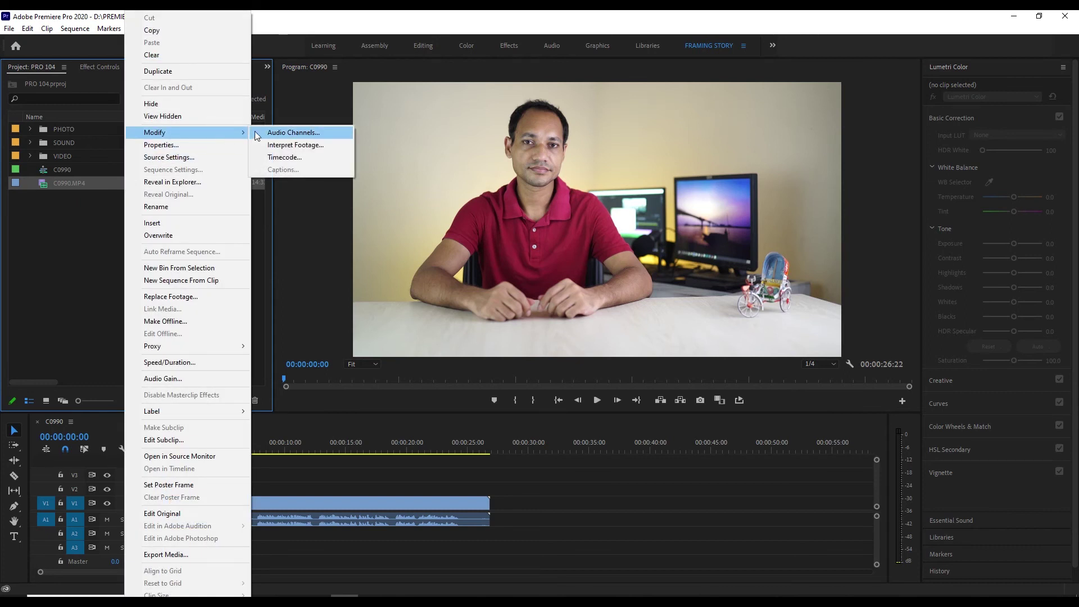
pyautogui.click(308, 147)
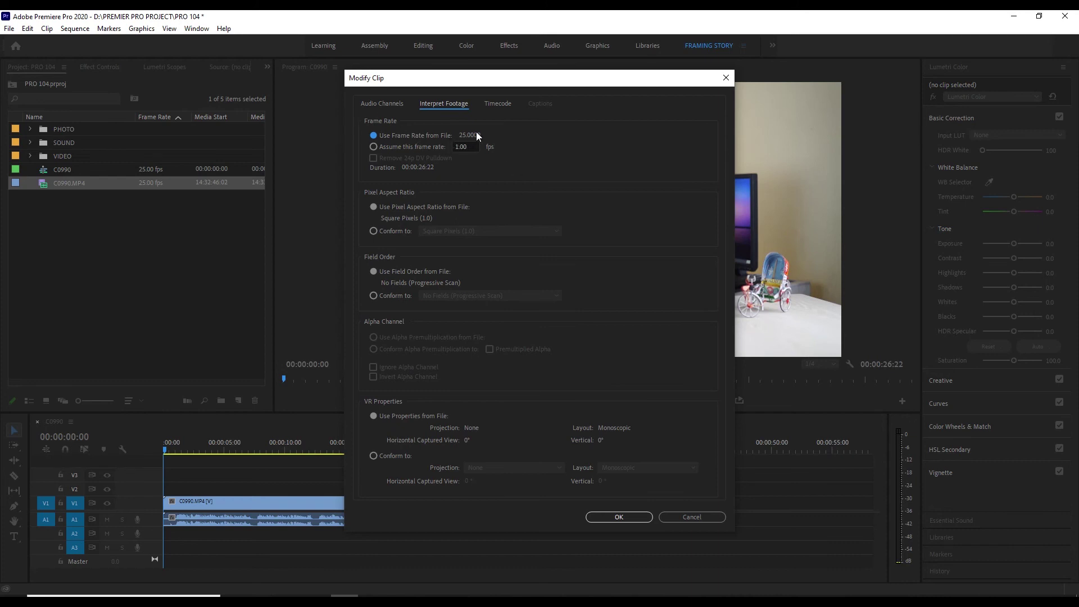
pyautogui.click(469, 149)
pyautogui.write('30')
pyautogui.click(507, 160)
pyautogui.click(616, 517)
pyautogui.click(164, 330)
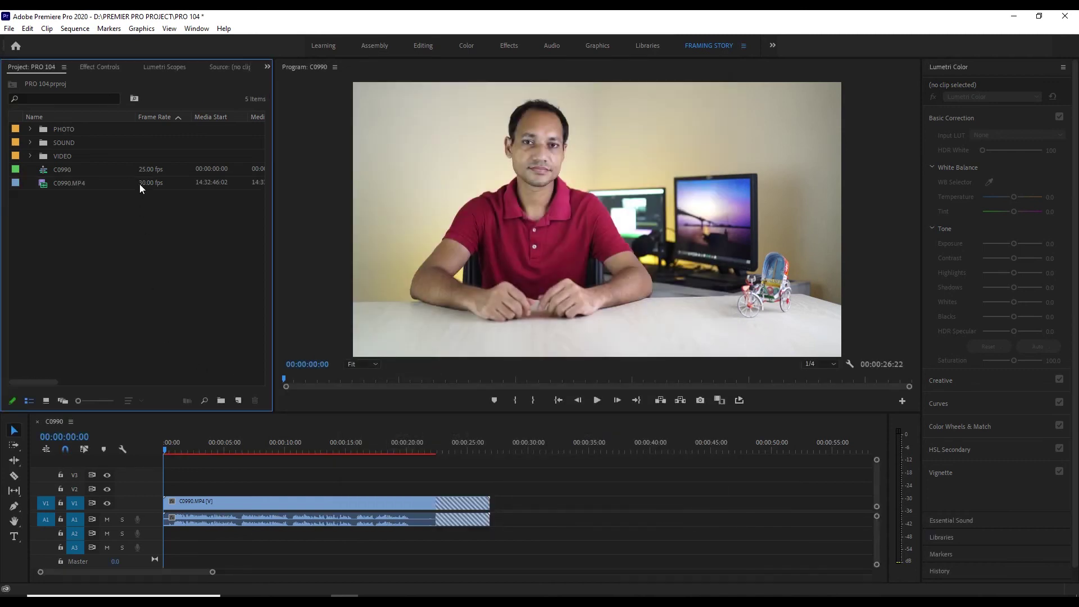
# Undo the 30 fps interpretation so C0990.MP4 returns to 25 fps.
pyautogui.hotkey('ctrl', 'z')
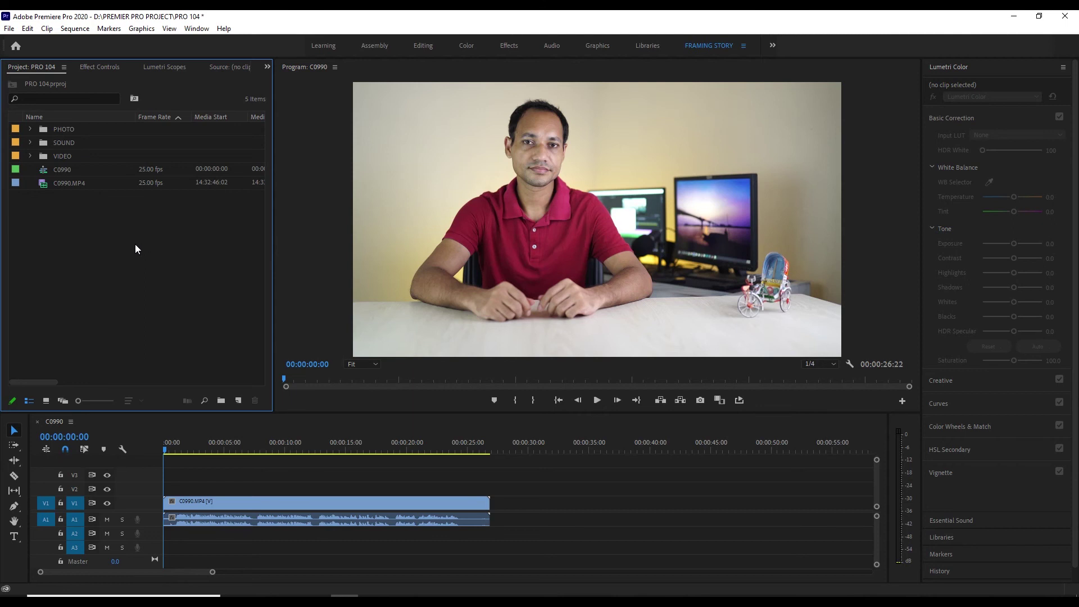
pyautogui.click(71, 32)
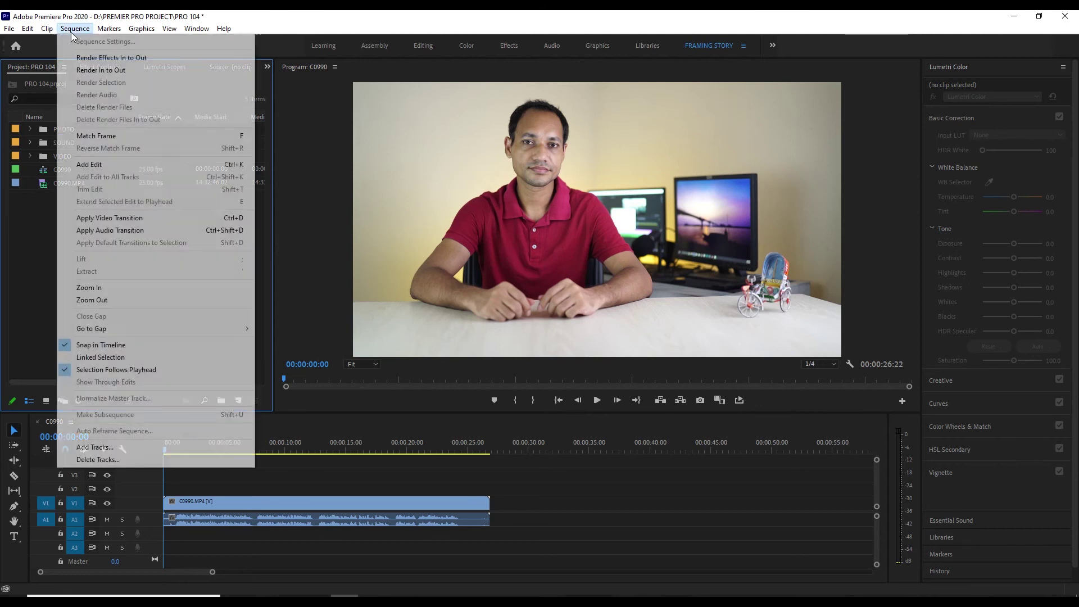
pyautogui.click(23, 263)
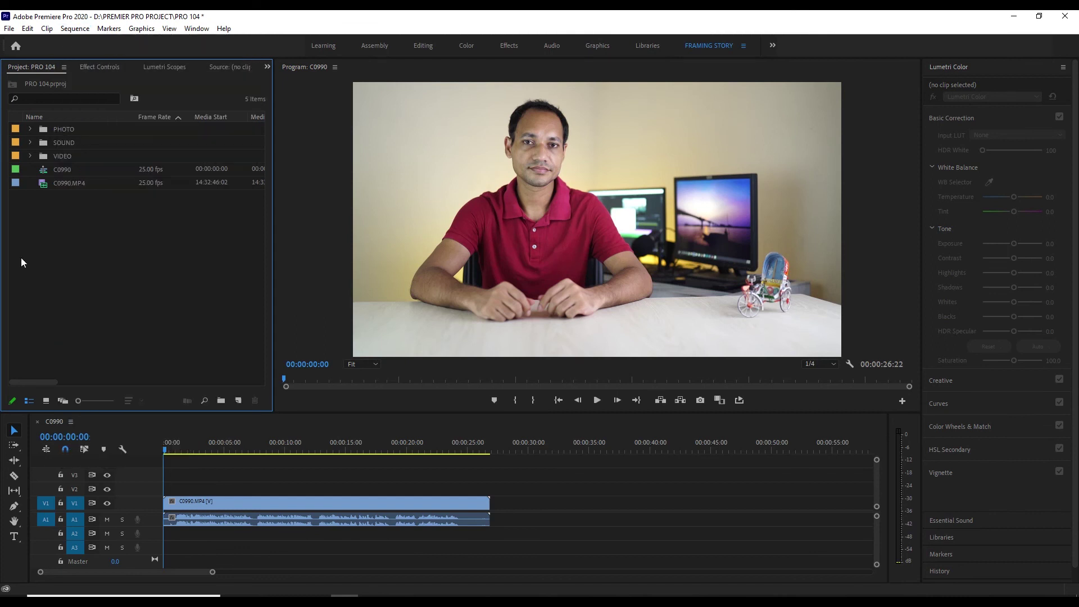